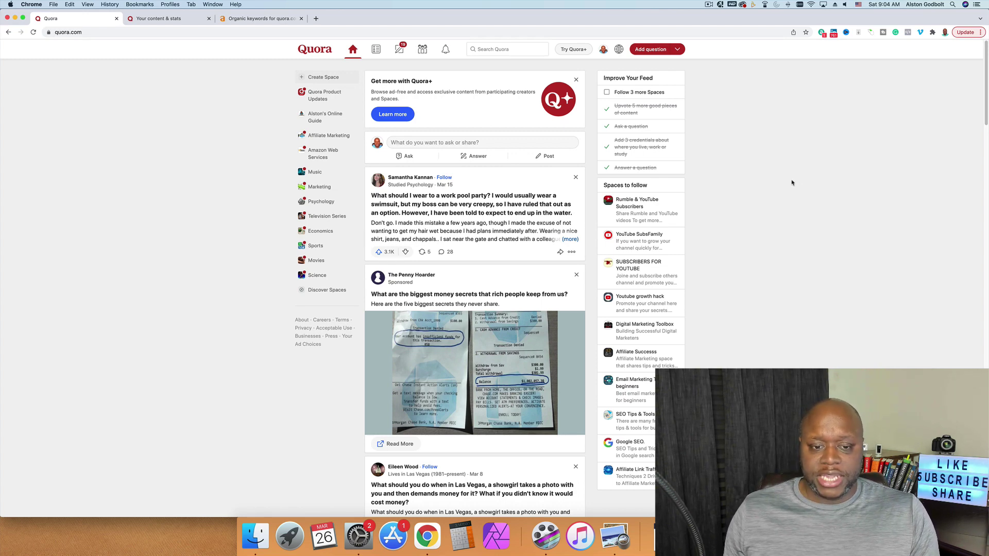
Show the all-time overview in the Quora content and stats page and look through the list of posted content.
left_click(167, 20)
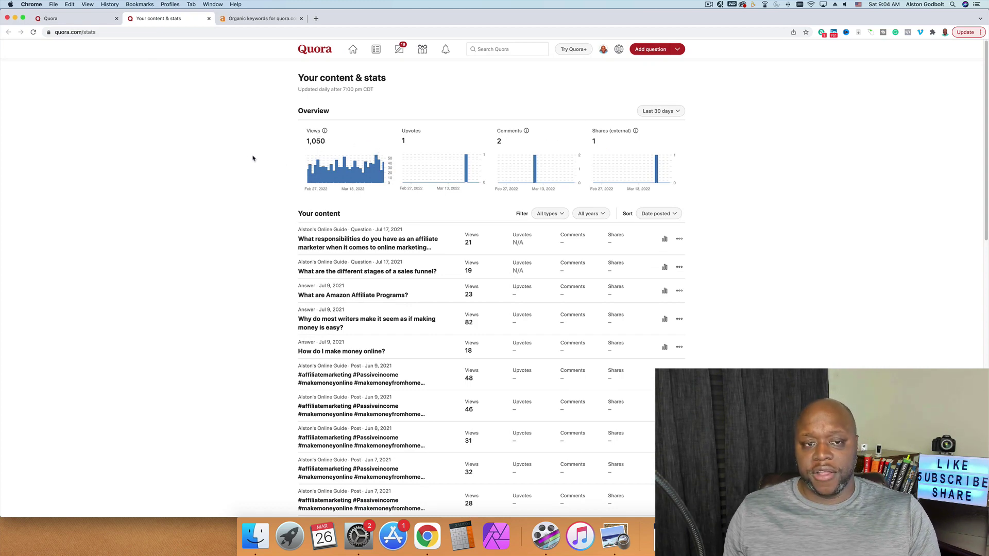
left_click(667, 111)
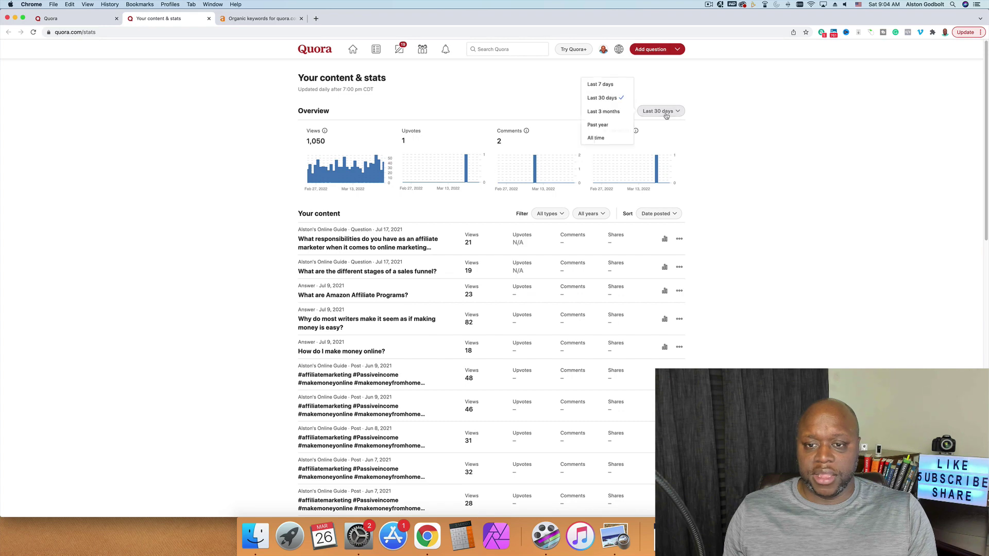
left_click(600, 138)
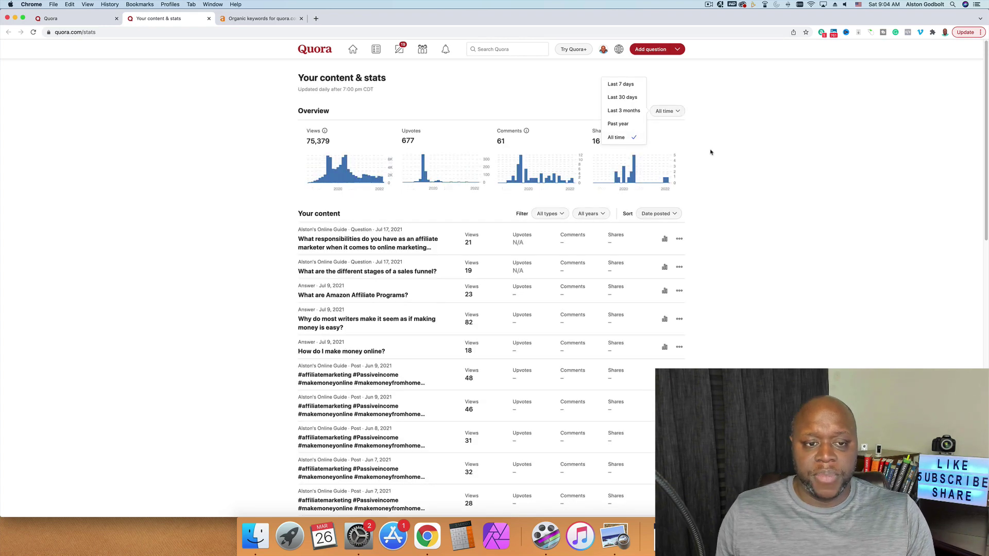
mouse_move(327, 172)
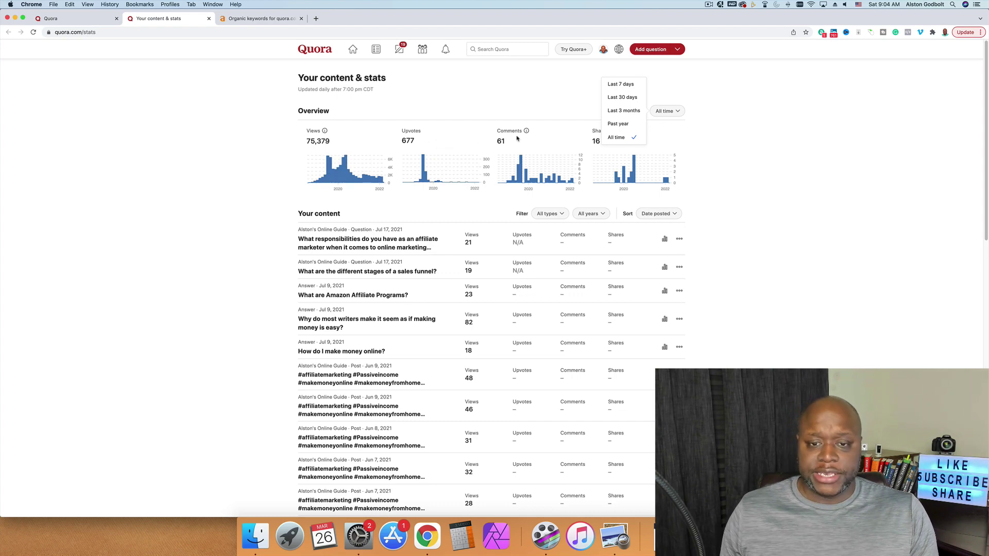
left_click(738, 194)
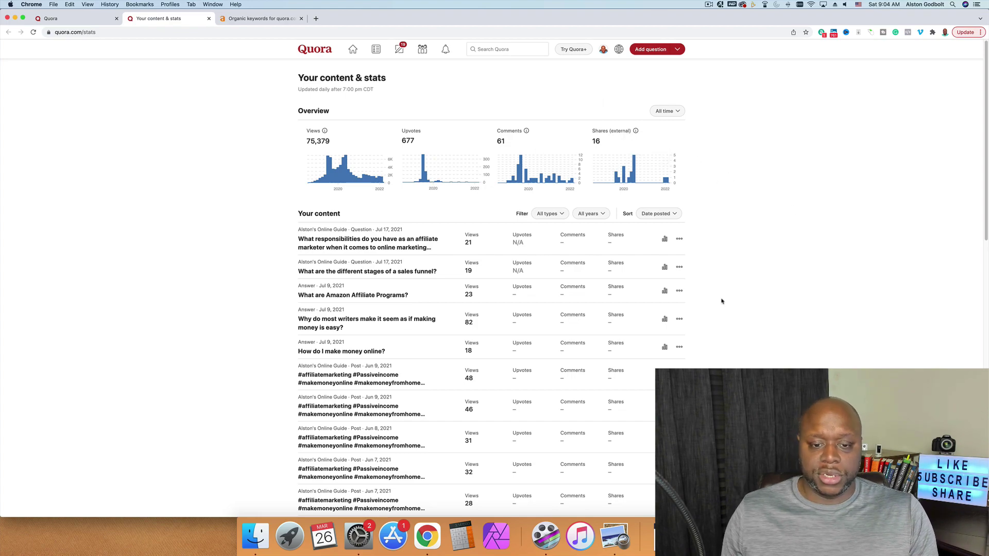
scroll(721, 301, "down", 10)
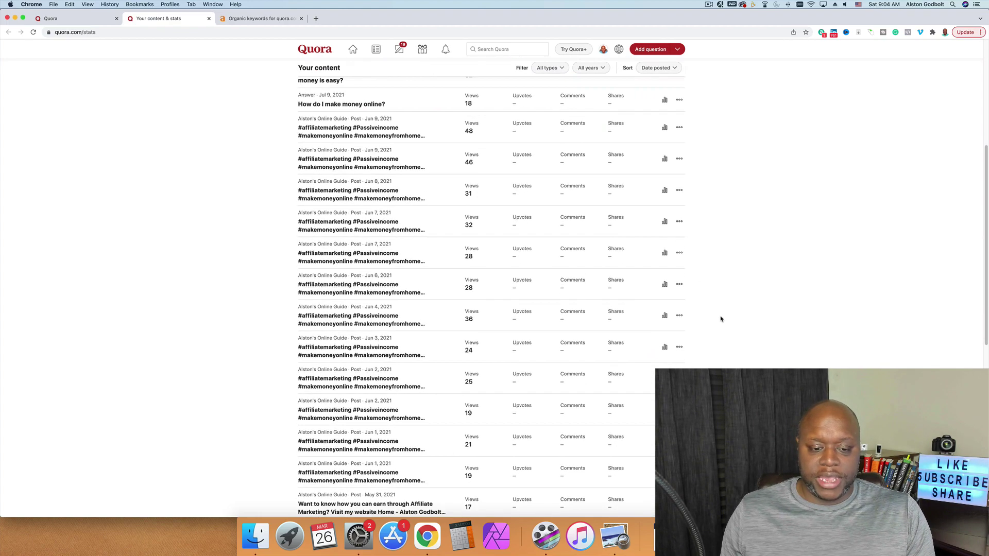
scroll(721, 319, "down", 20)
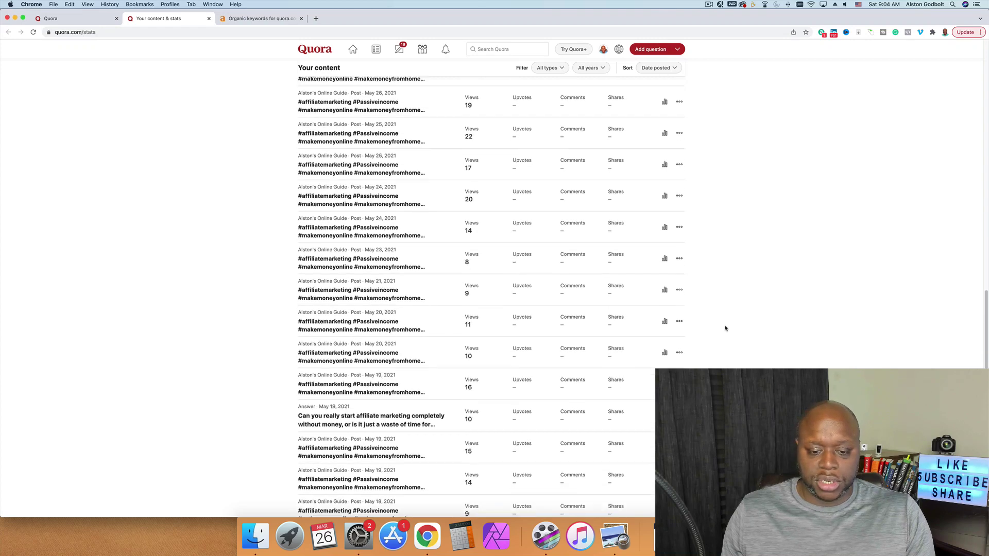
scroll(725, 328, "up", 20)
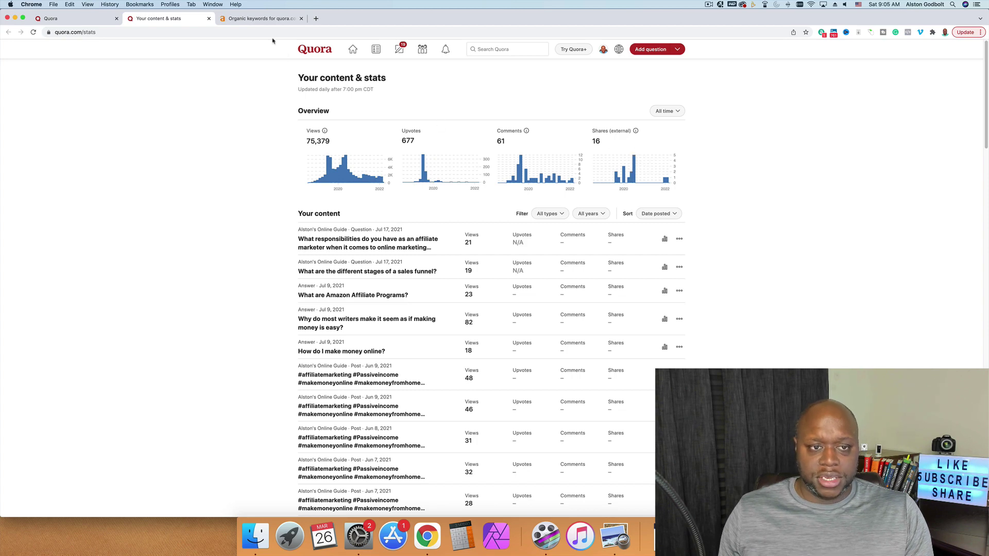
Copy the keyword "how to start a clothing line as a teenager" from the Ahrefs organic keywords and search Google for it in a new tab.
left_click(263, 19)
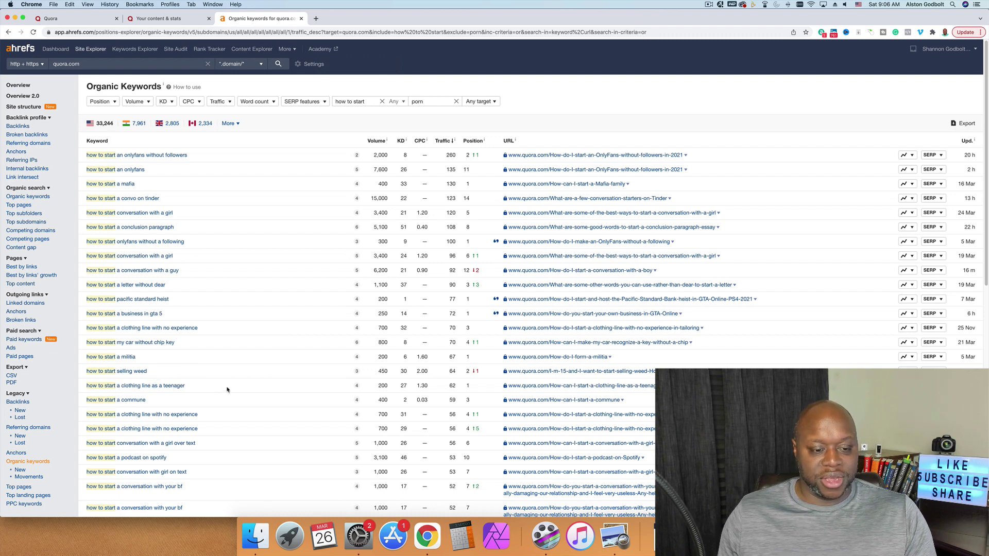
left_click_drag(227, 390, 85, 388)
key("super+c")
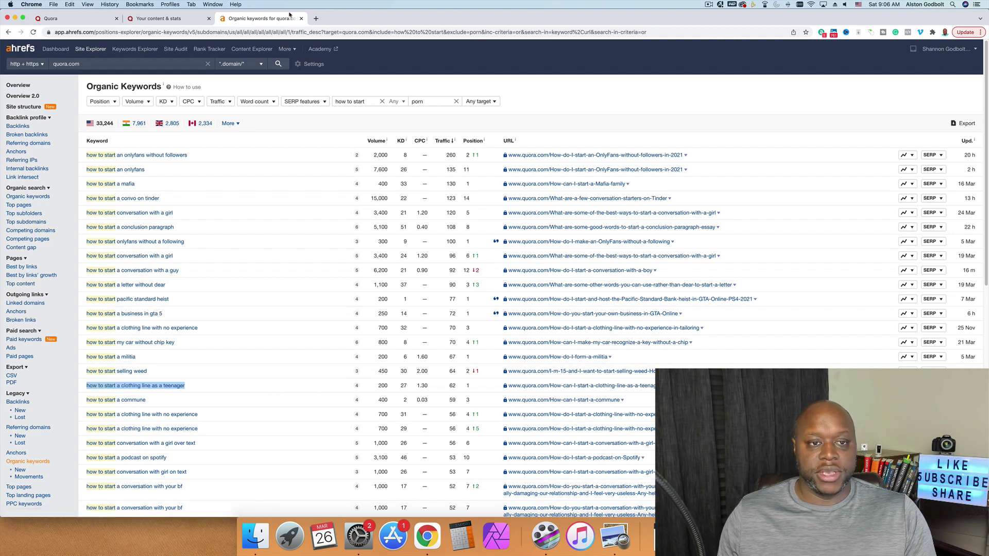
left_click(315, 18)
key("super+v")
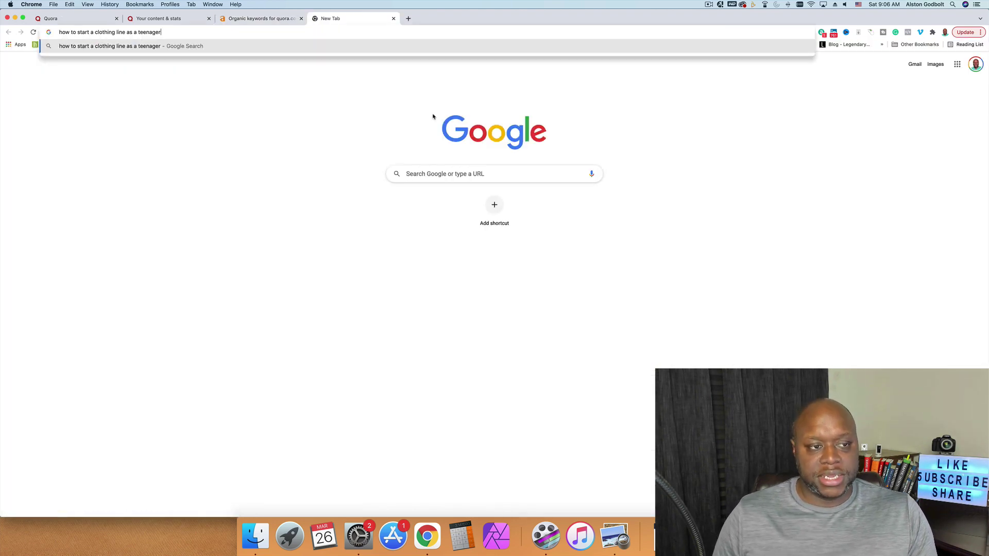
key("Return")
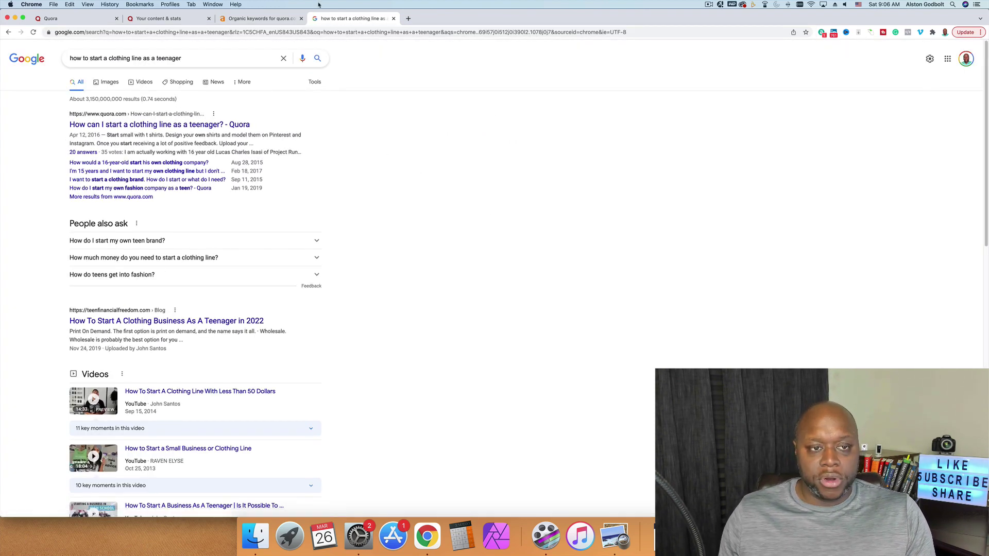
Check the keyword's position in Ahrefs, then open the Quora question "How can I start a clothing line as a teenager?" from Google and start an answer.
left_click(272, 19)
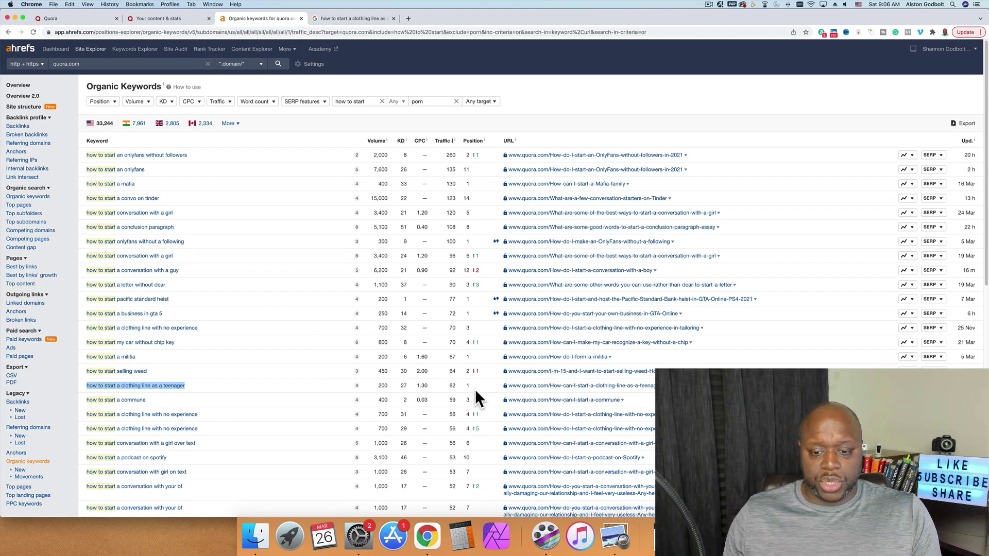
left_click(369, 19)
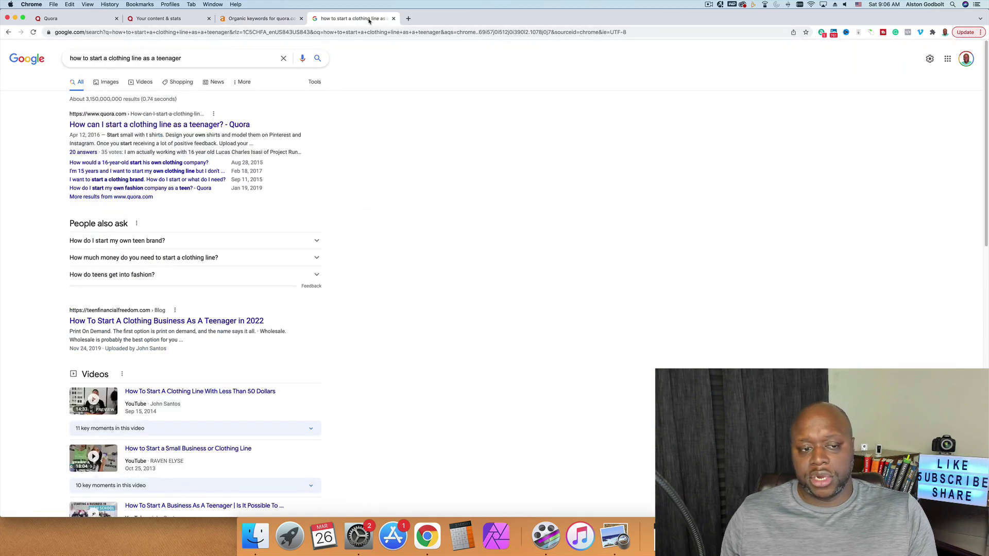
left_click(176, 128)
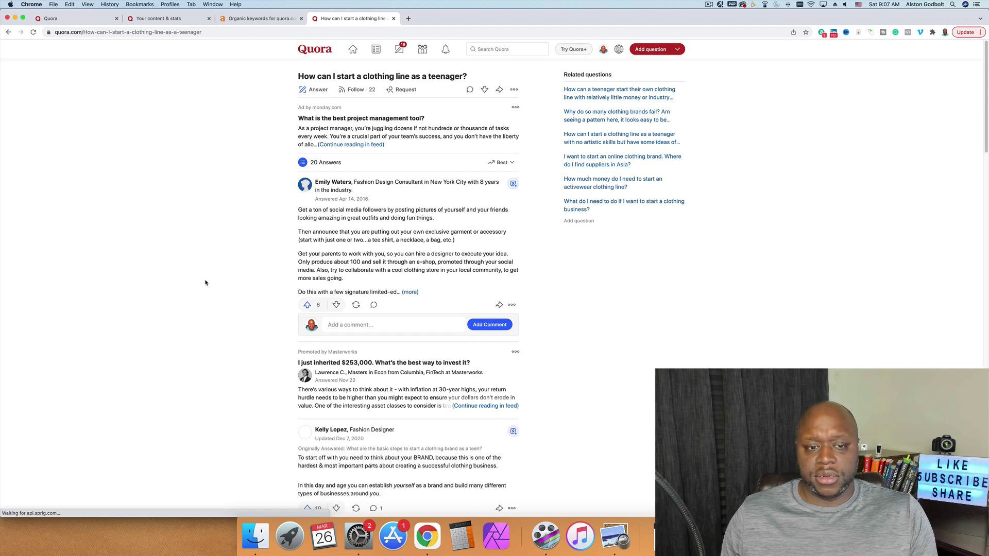
left_click(321, 90)
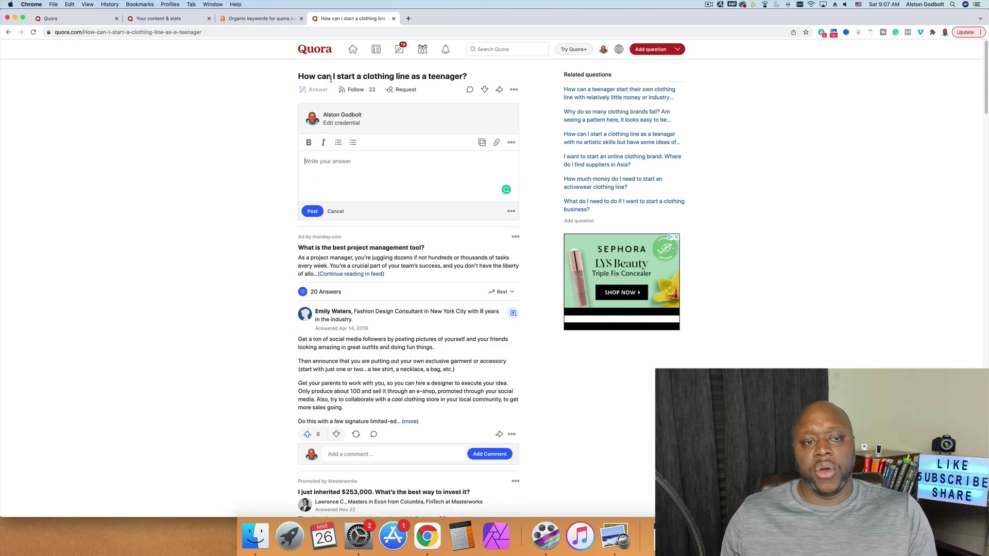
Copy the question title "How can I start a clothing line as a teenager?", search Google for it in a new tab and look through the results.
left_click_drag(298, 77, 469, 80)
key("super+c")
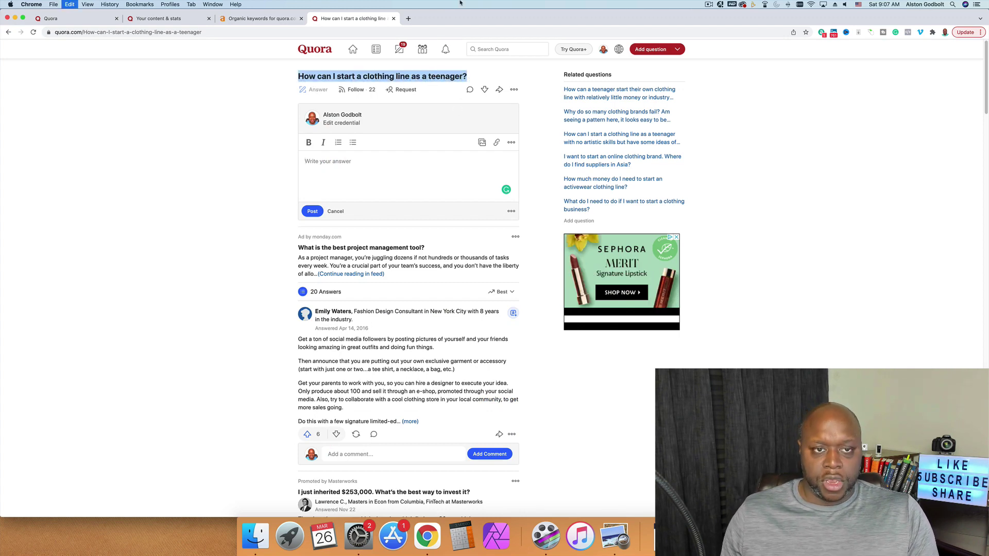
left_click(418, 19)
key("super+v")
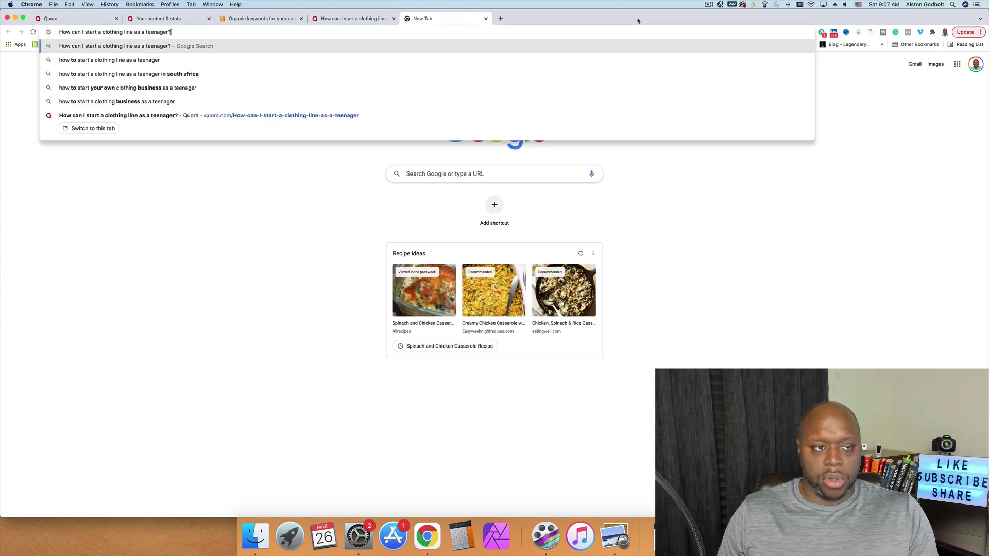
key("Return")
scroll(306, 289, "down", 5)
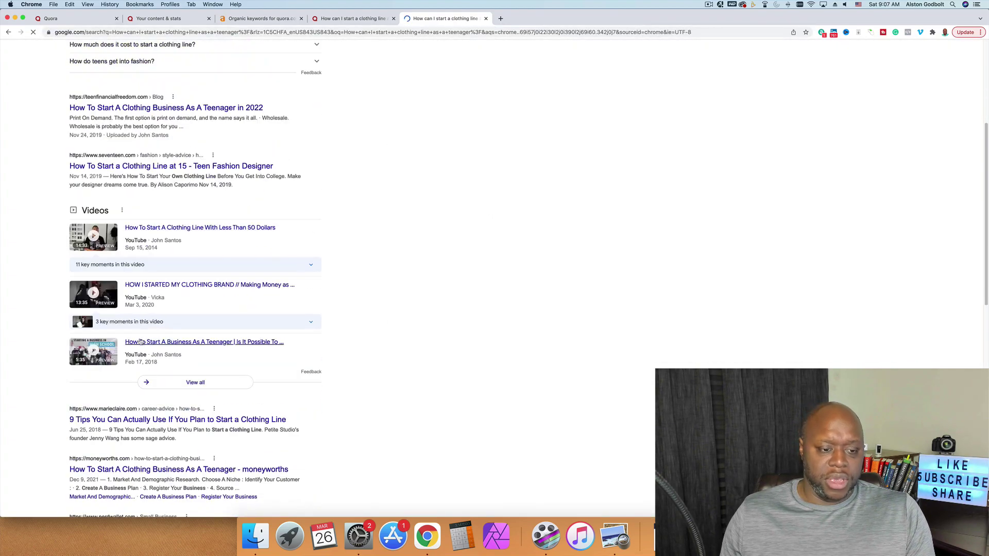
scroll(343, 408, "down", 3)
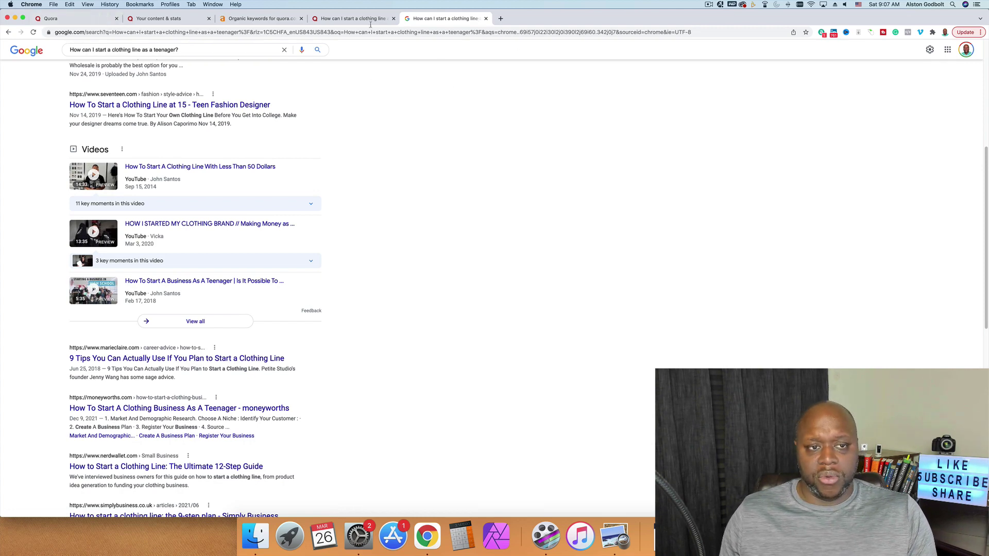
Search Quora for "affiliate marketing" and filter the results to questions from the past week.
left_click(252, 20)
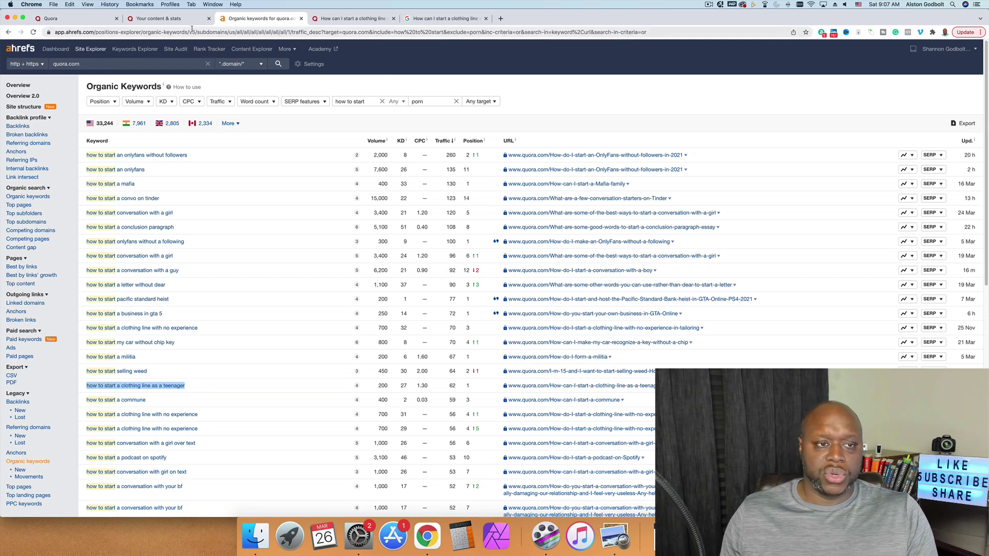
left_click(77, 18)
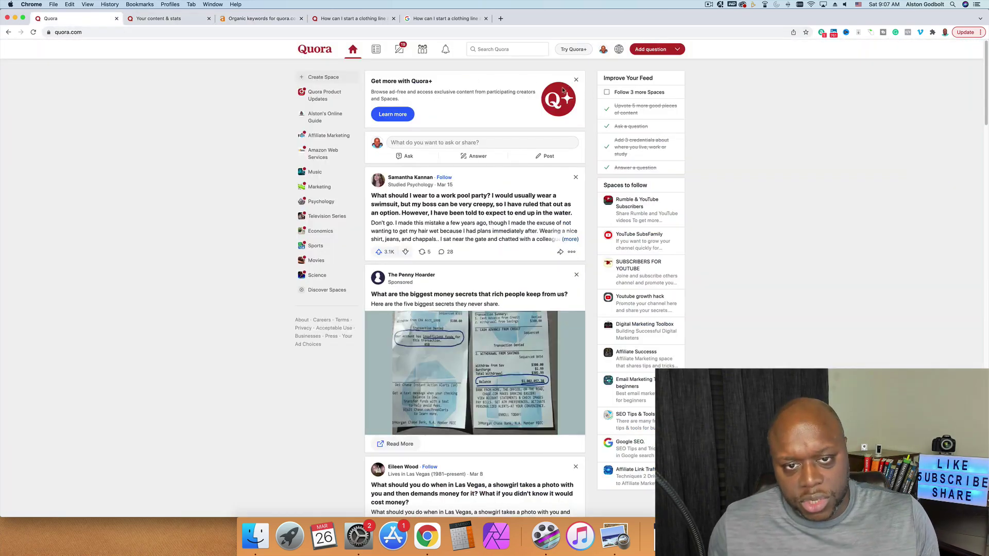
left_click(515, 50)
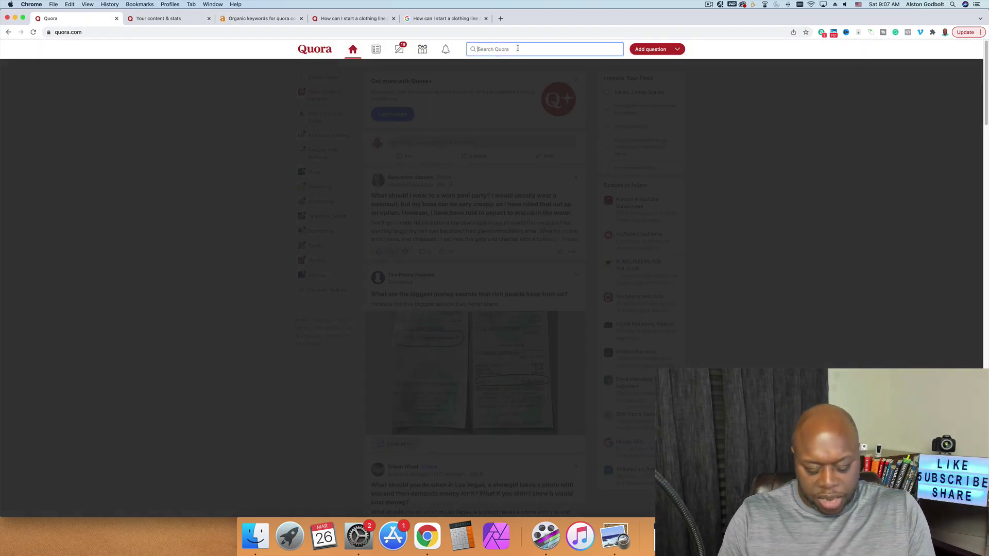
type("affiliate marketi")
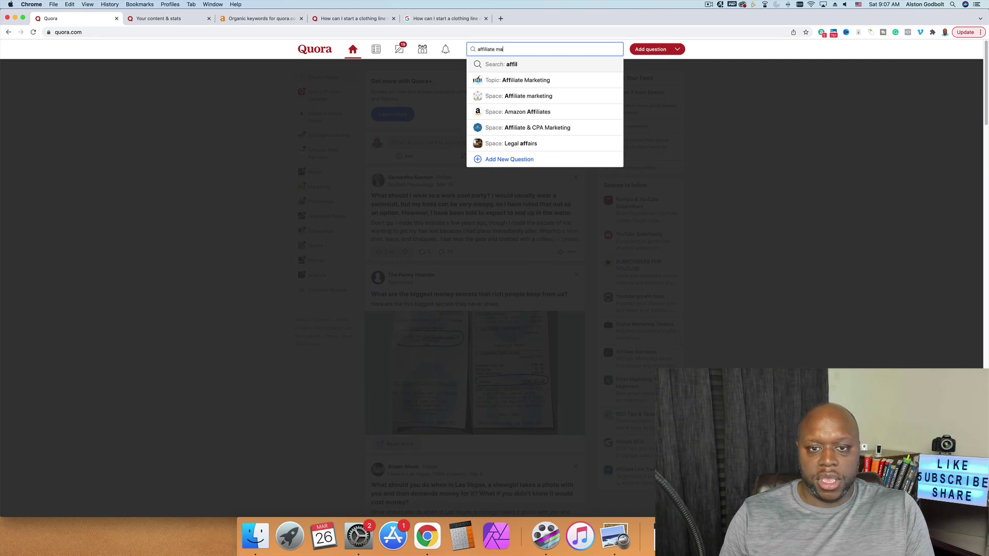
type("ng")
key("Return")
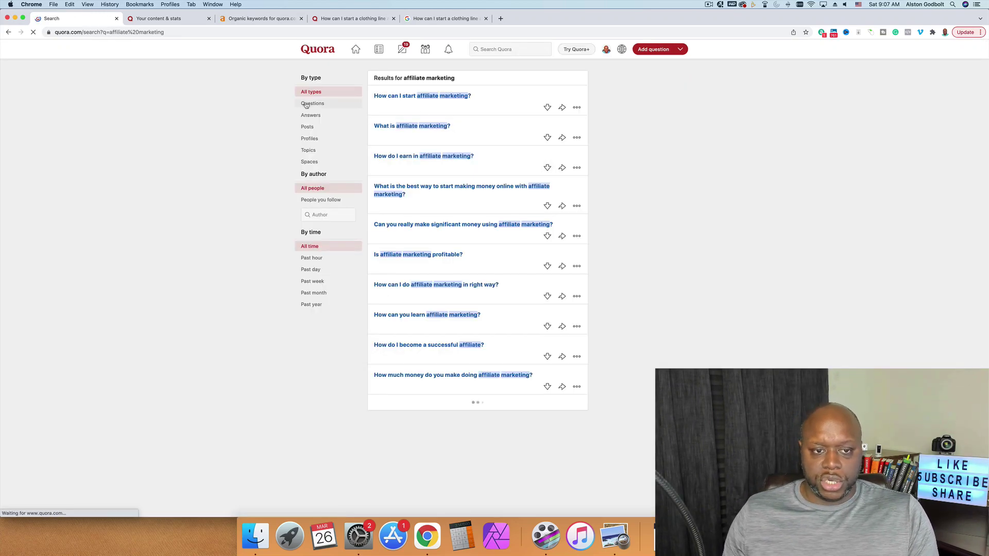
left_click(305, 104)
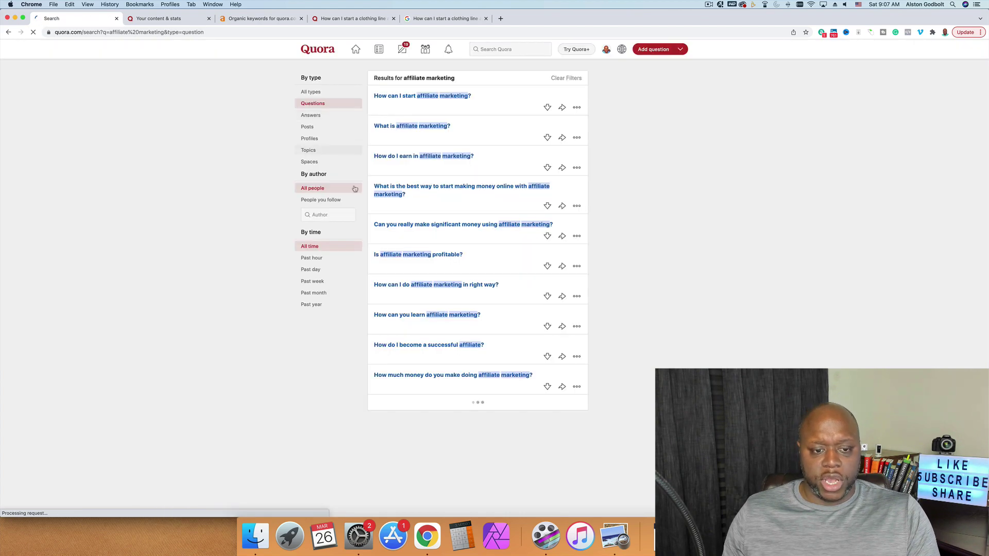
left_click(314, 282)
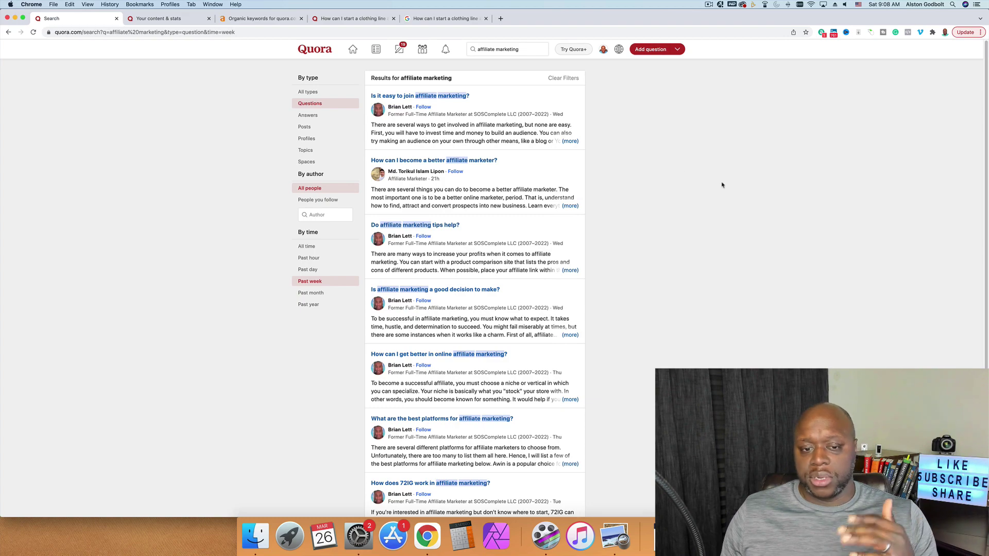
Look through the filtered questions and open "What is the most essential tool for affiliate marketing?" in a new tab.
scroll(536, 213, "down", 5)
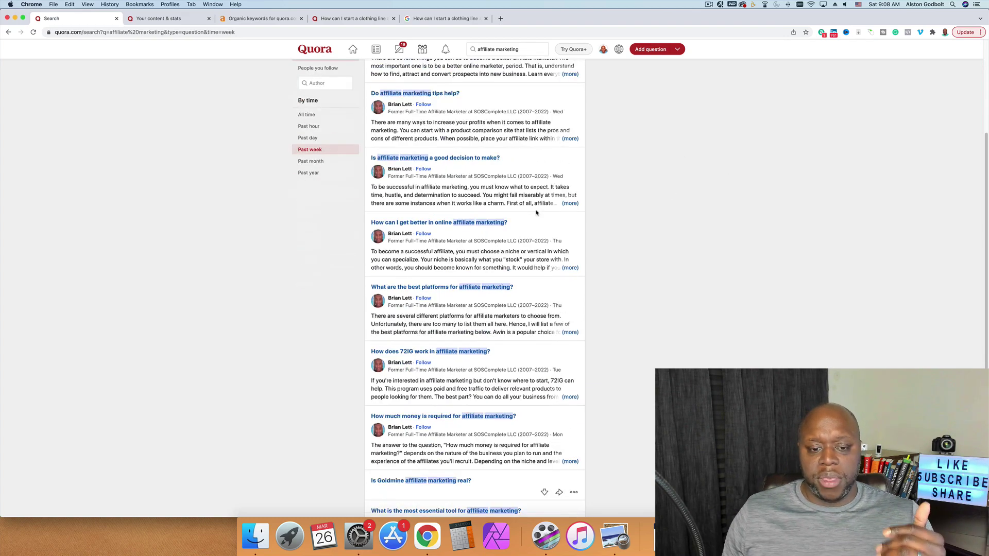
scroll(536, 213, "down", 1)
scroll(623, 236, "down", 4)
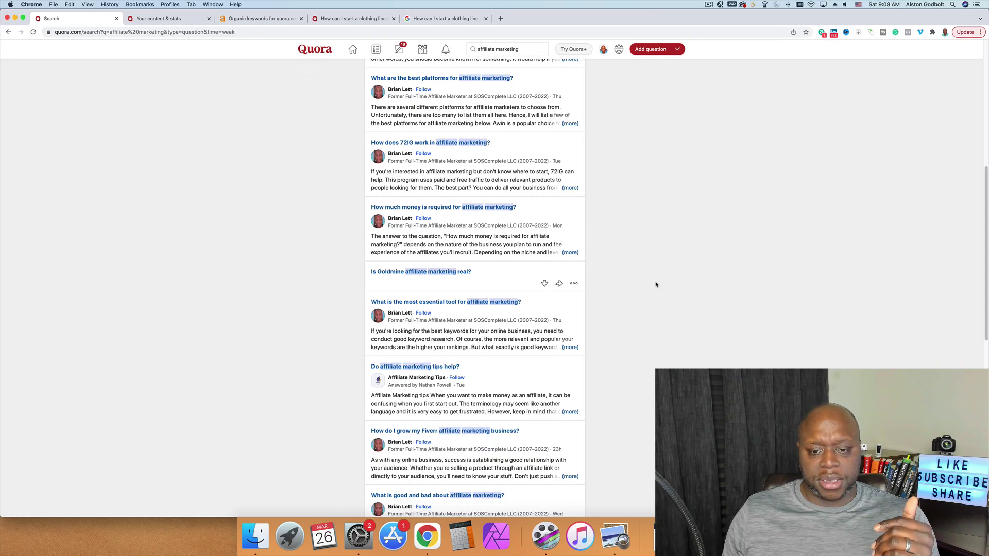
left_click(512, 302)
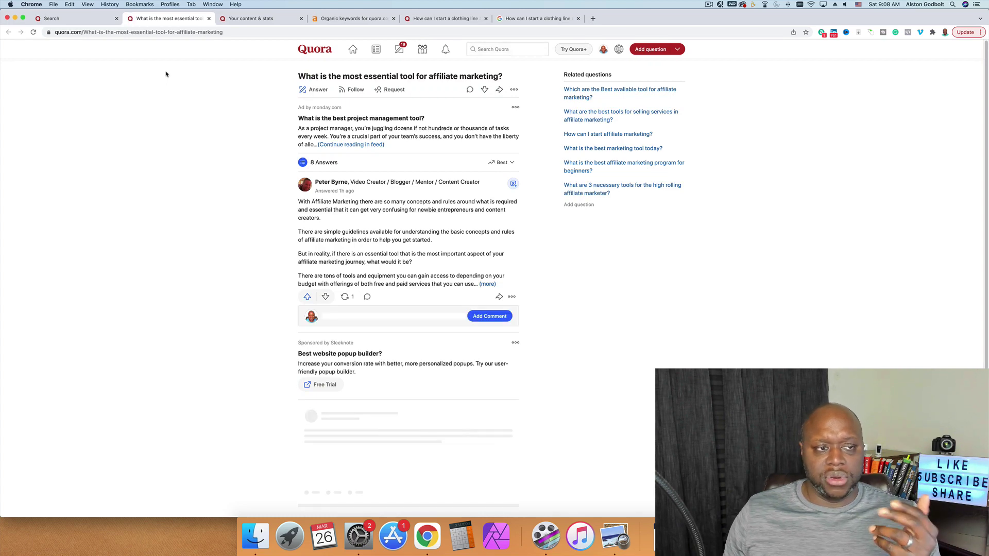
Return to the Quora search results and search for "how to start business".
left_click(82, 22)
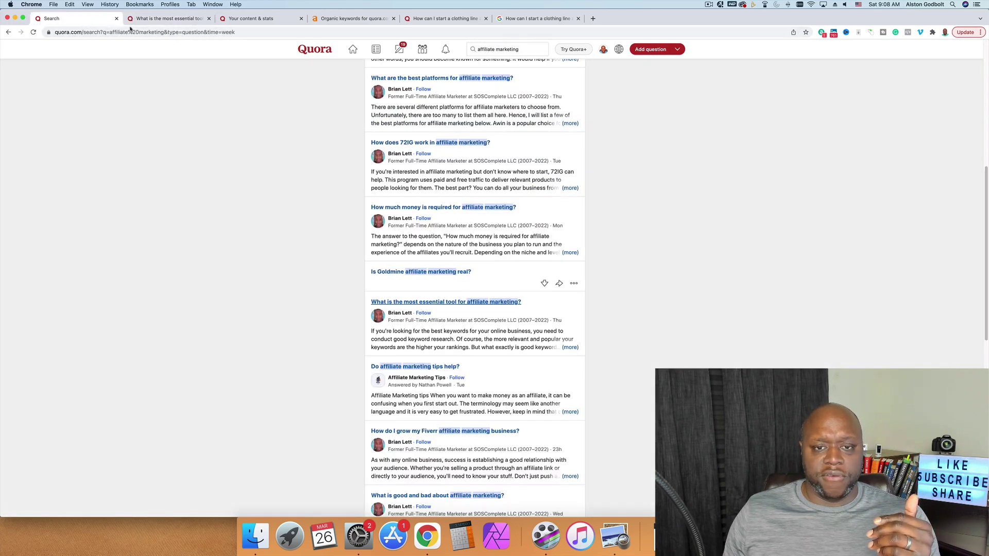
left_click(536, 49)
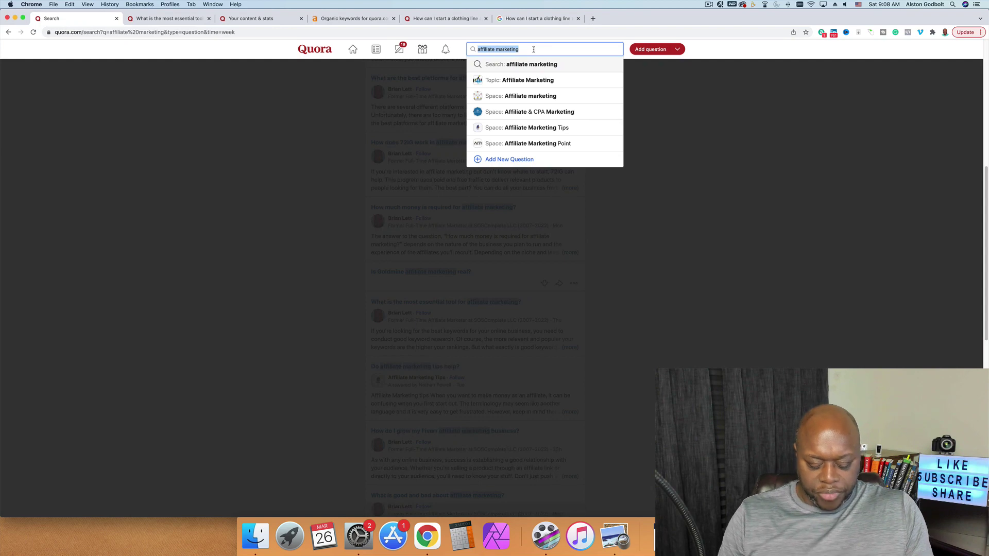
type("how to")
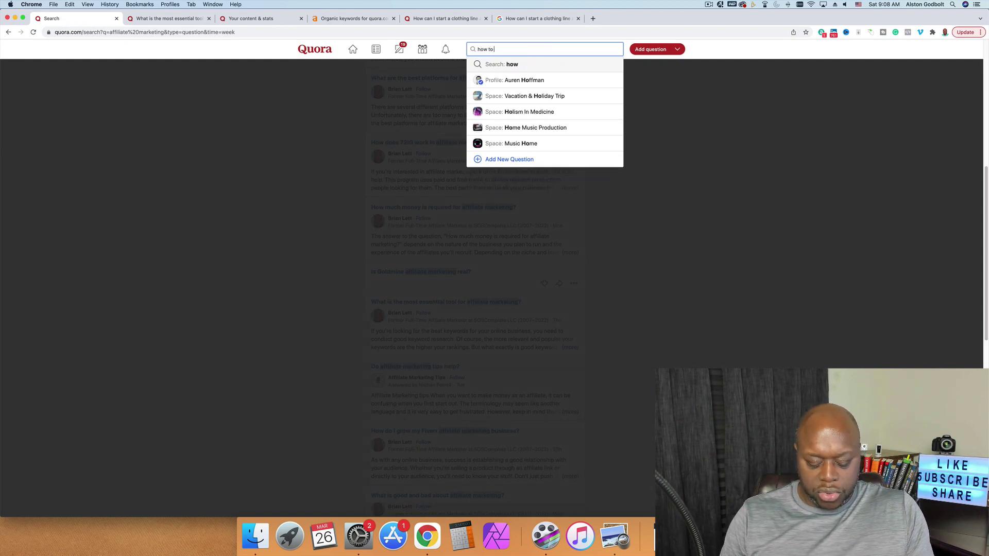
type(" start")
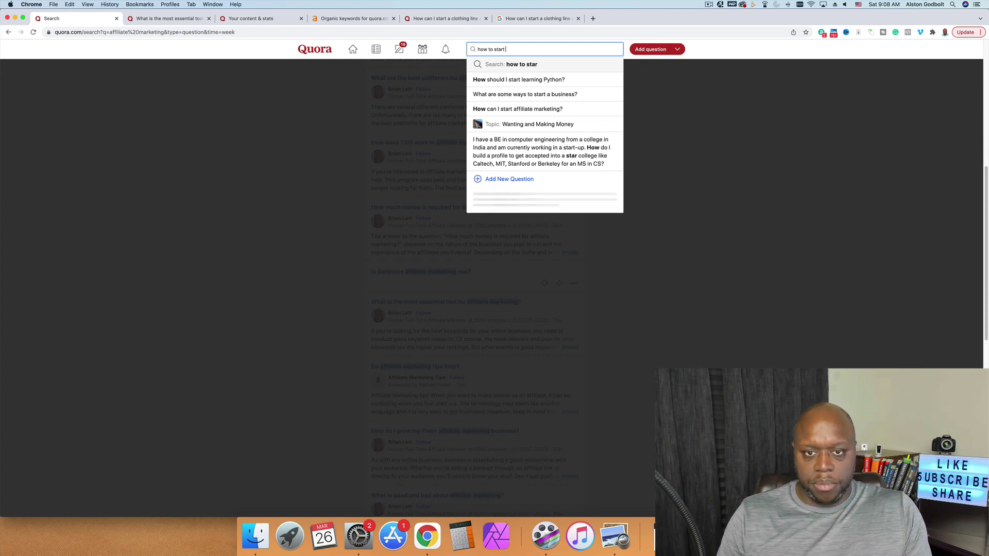
type("busi")
key("BackSpace")
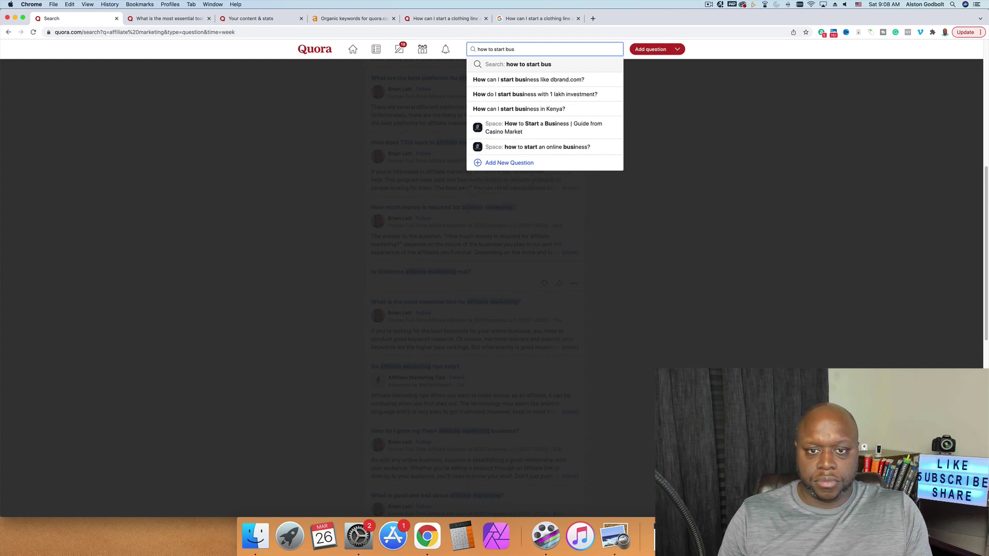
type("siness")
key("Return")
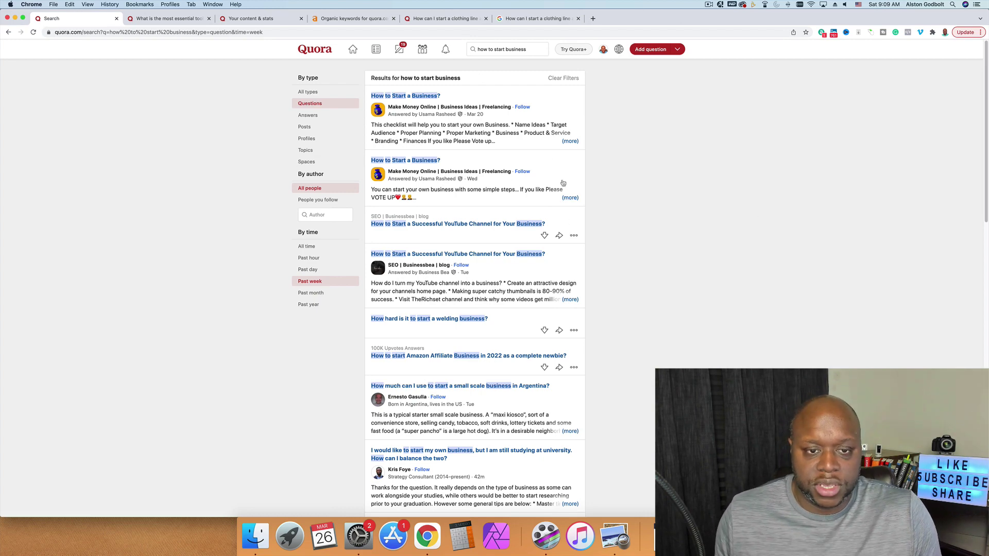
Open the questions "How to Start a Business?" and "How to Start a Successful YouTube Channel for Your Business?" in new tabs and look them over.
left_click(424, 95)
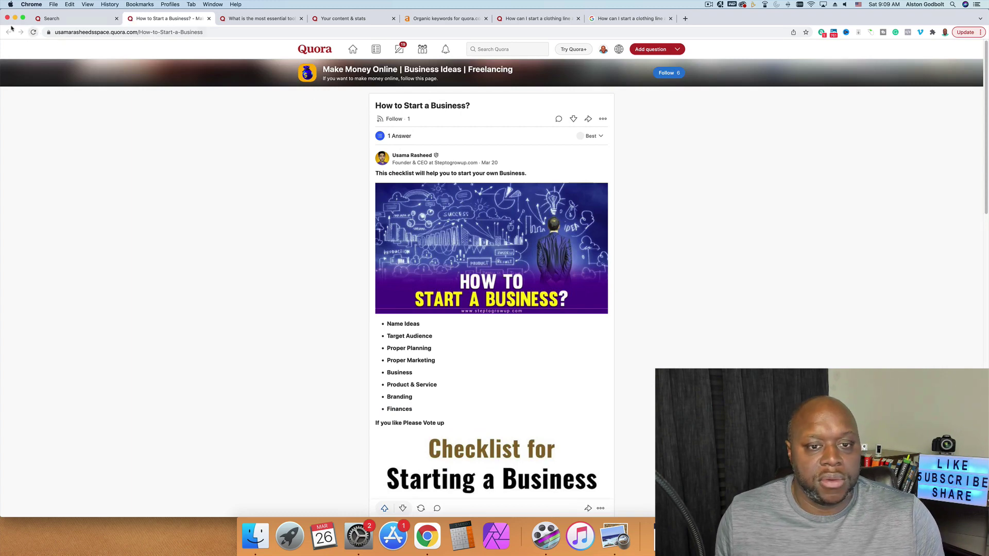
left_click(83, 19)
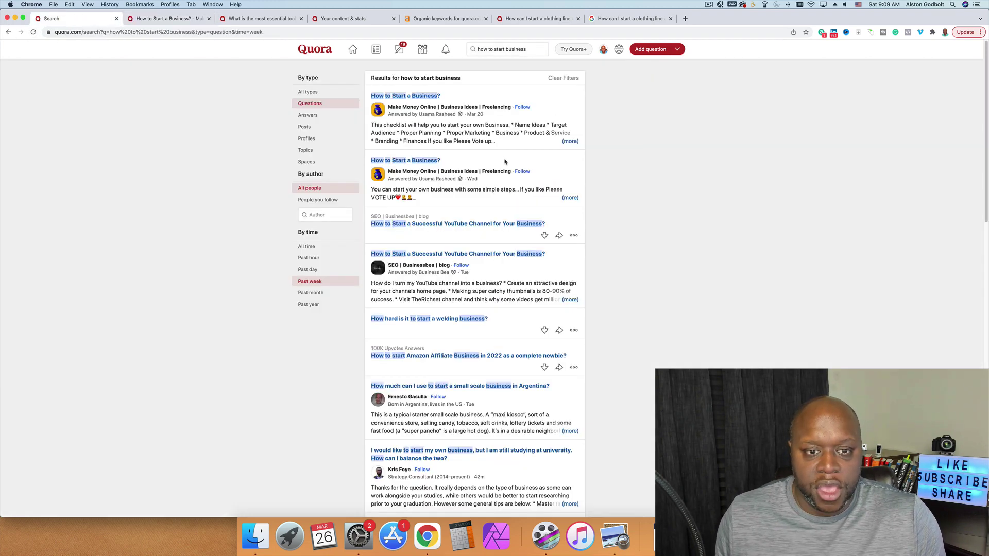
left_click(323, 105)
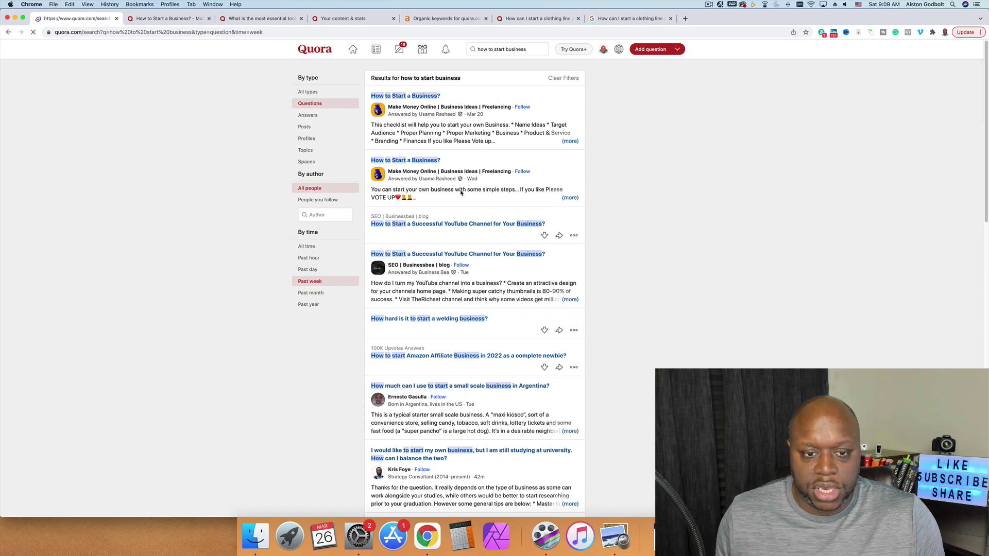
left_click(448, 224)
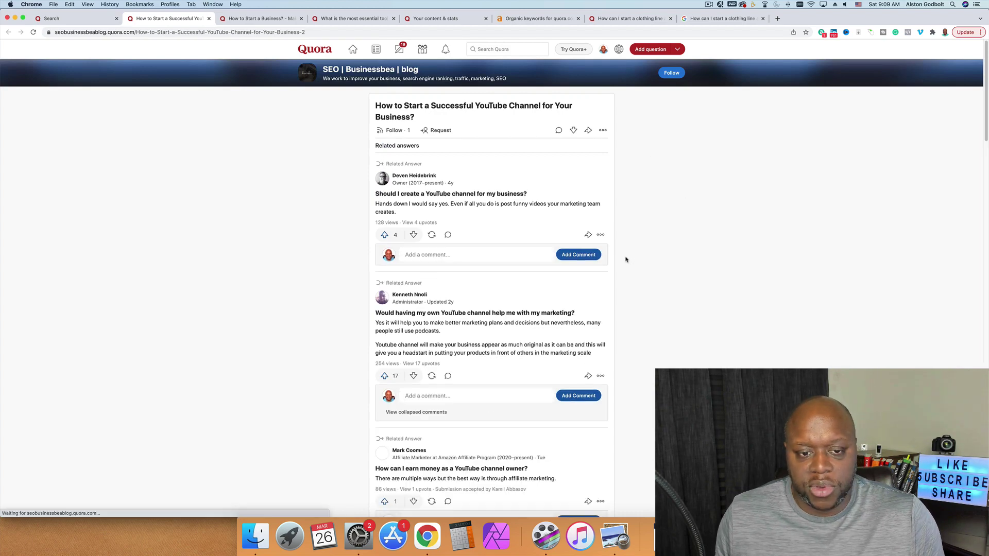
left_click(579, 259)
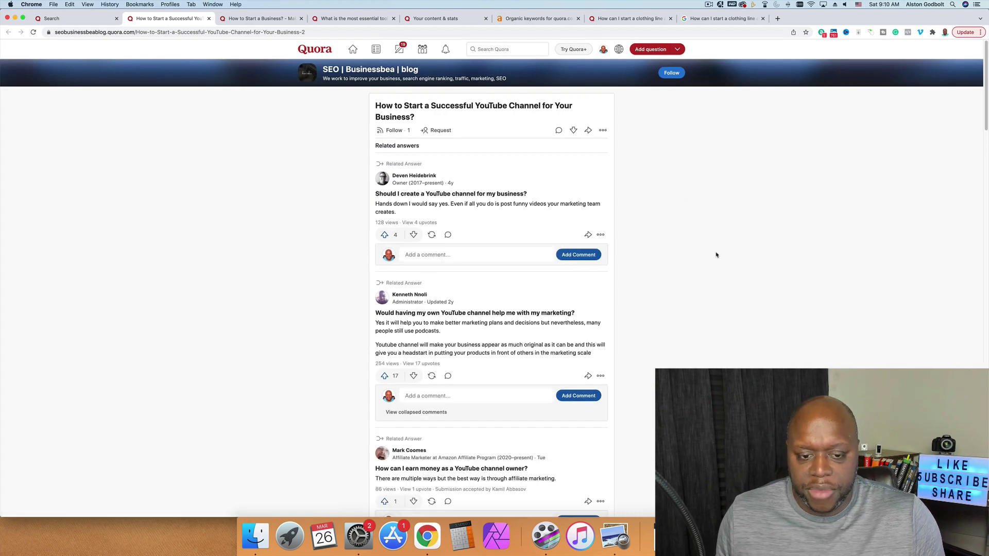
left_click(419, 254)
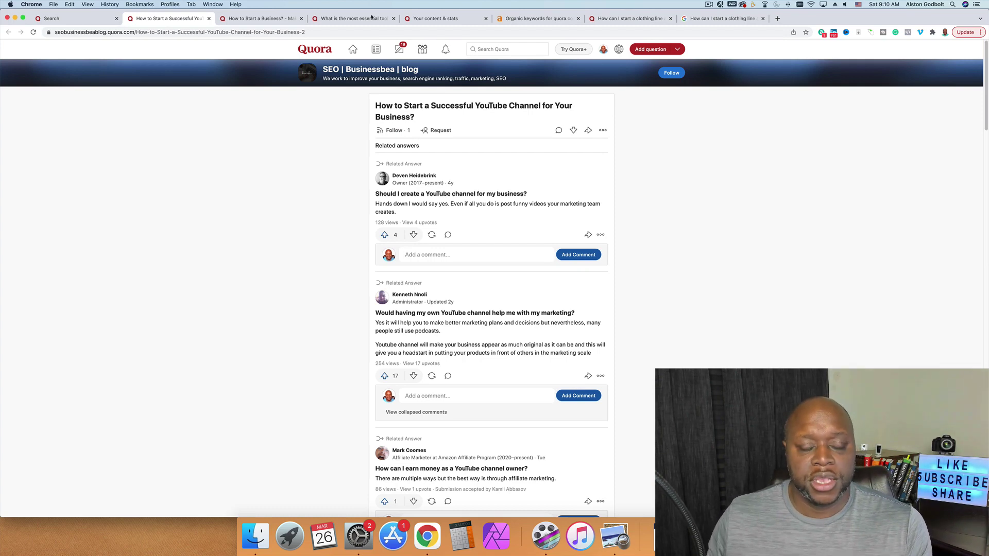
Review the Ahrefs organic keywords for quora.com and go back to the Quora search results.
left_click(539, 20)
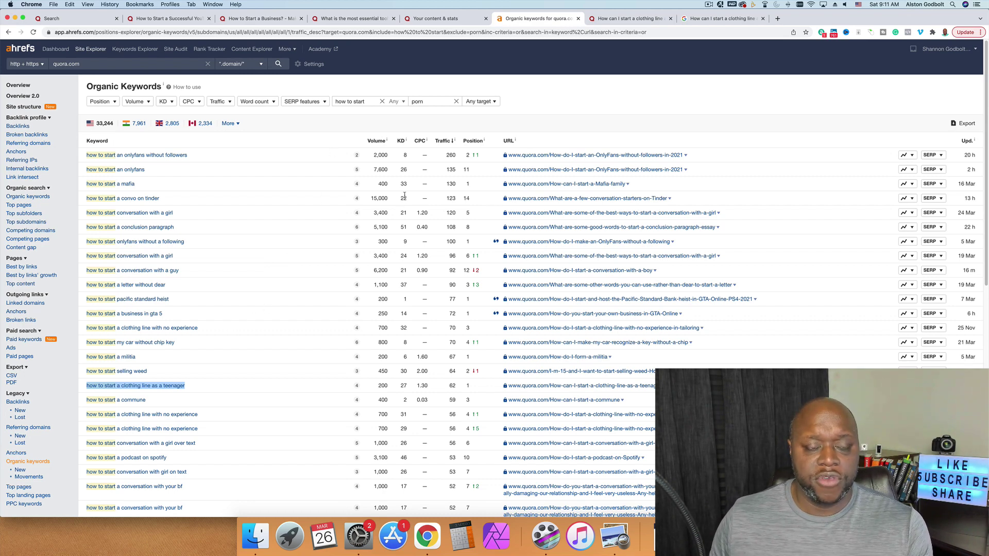
left_click(198, 18)
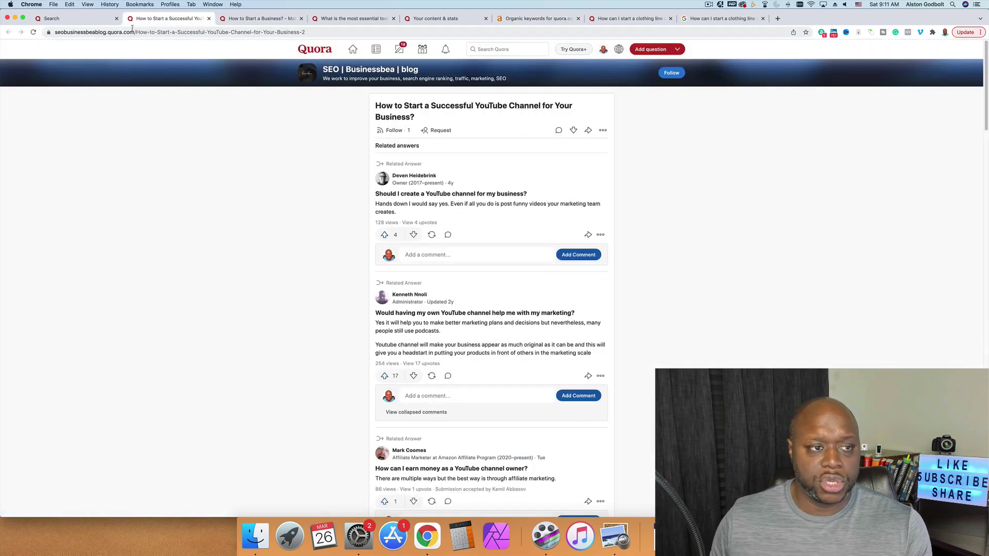
left_click(52, 18)
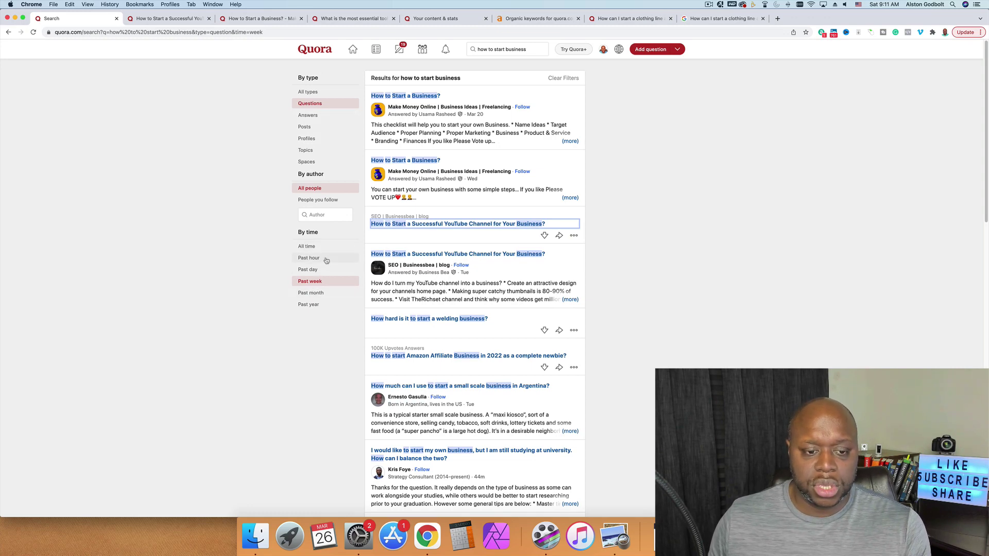
Filter the results to questions from the past day and start an answer to "How hard is it to start a welding business?".
scroll(653, 337, "down", 3)
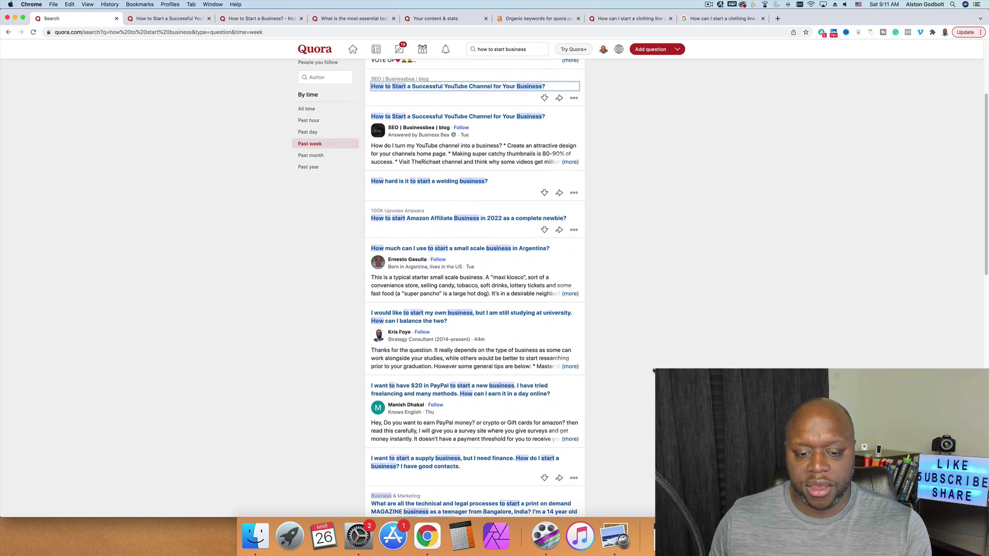
scroll(653, 371, "up", 3)
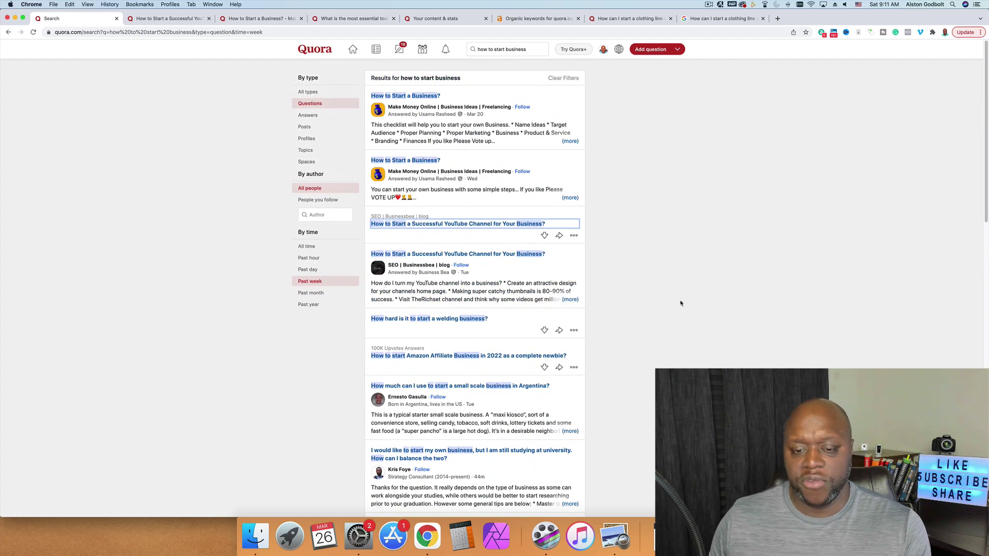
left_click(306, 271)
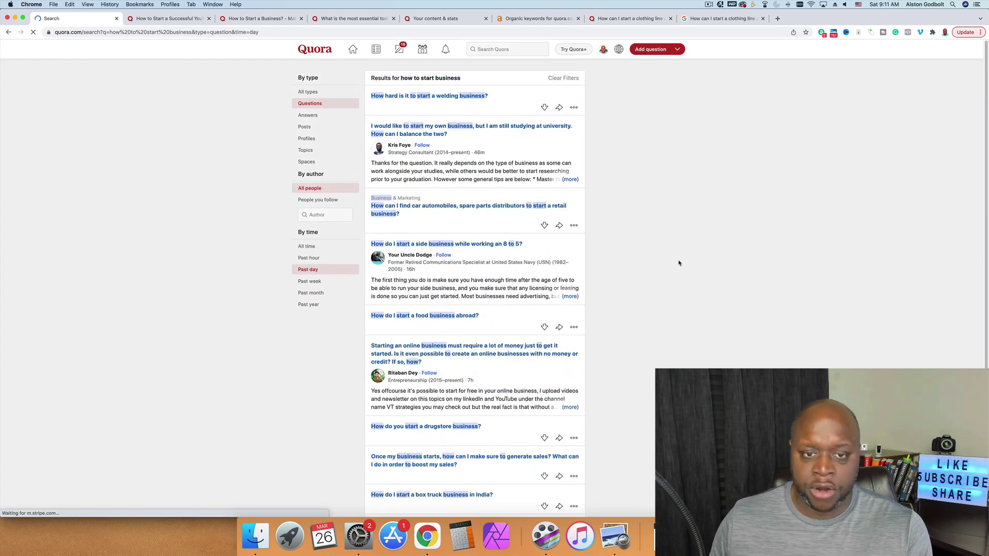
left_click(427, 97)
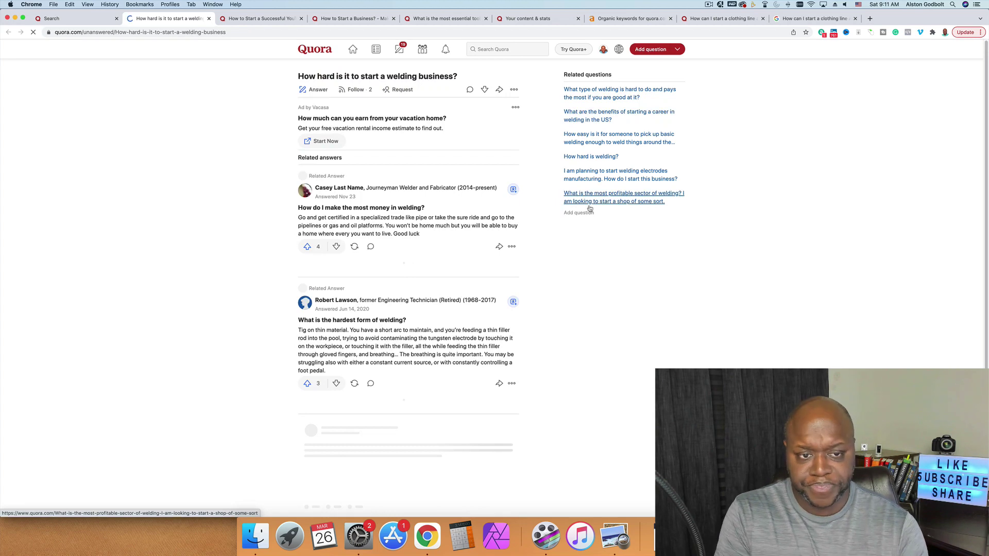
left_click(309, 91)
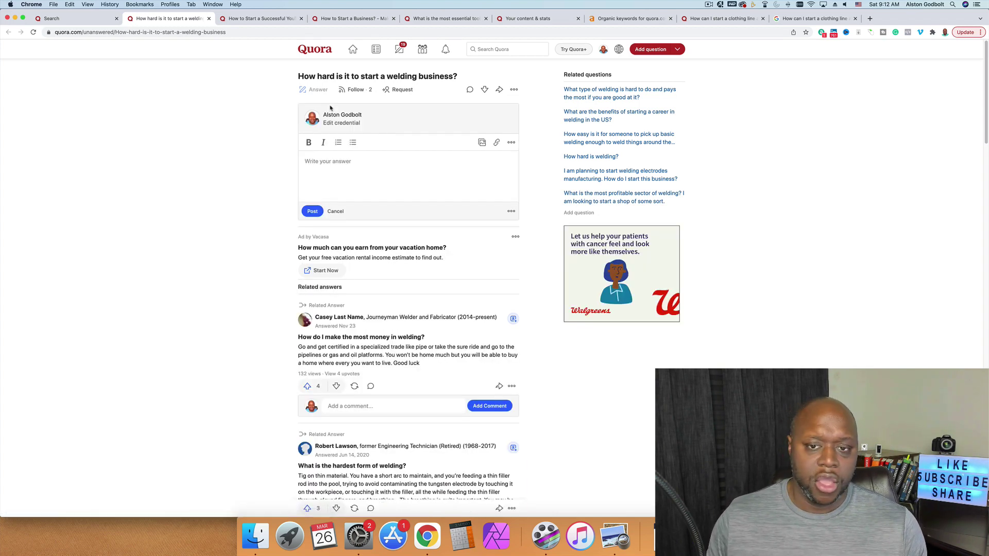
Copy the question title "How hard is it to start a welding business?", search Google for it in a new tab and look through the results.
left_click_drag(298, 75, 455, 74)
key("super+c")
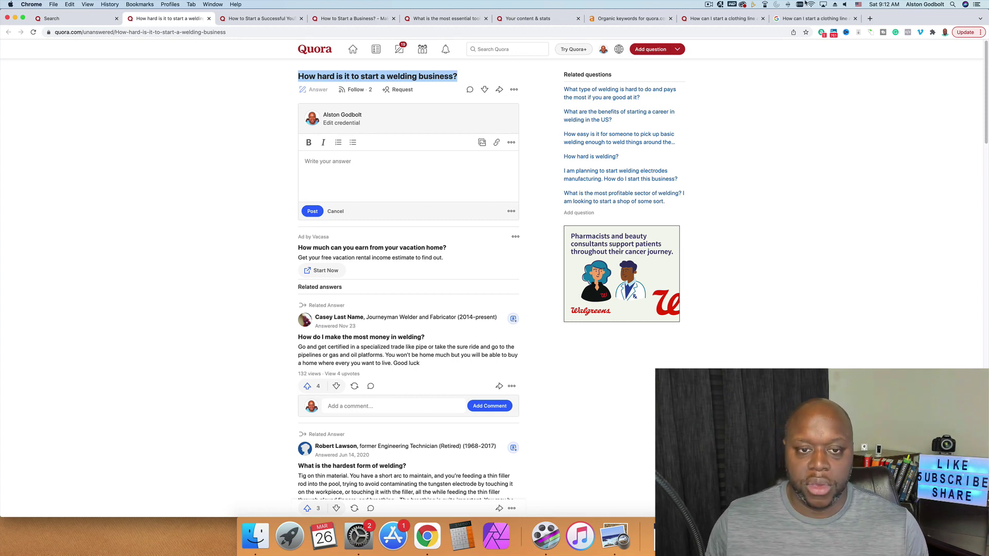
left_click(871, 18)
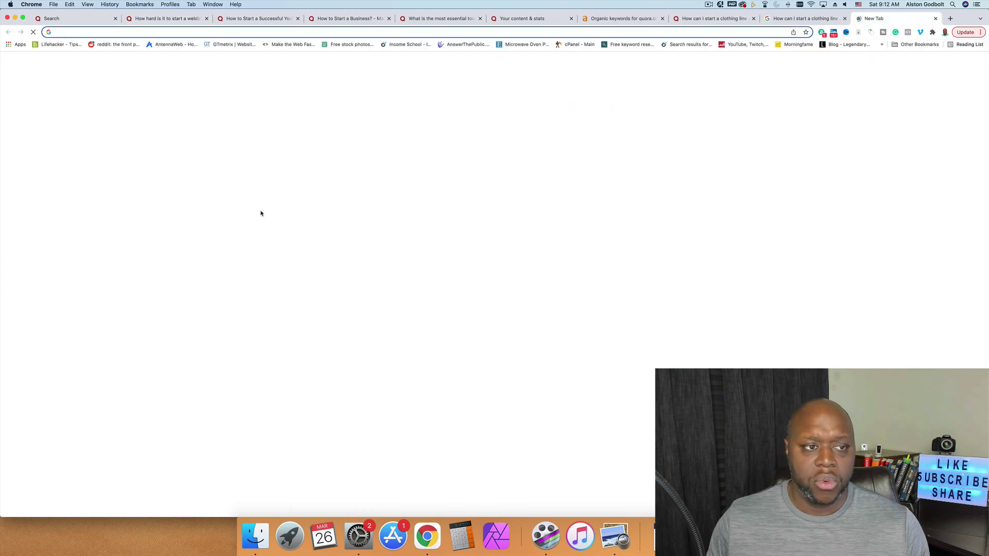
key("super+v")
key("Return")
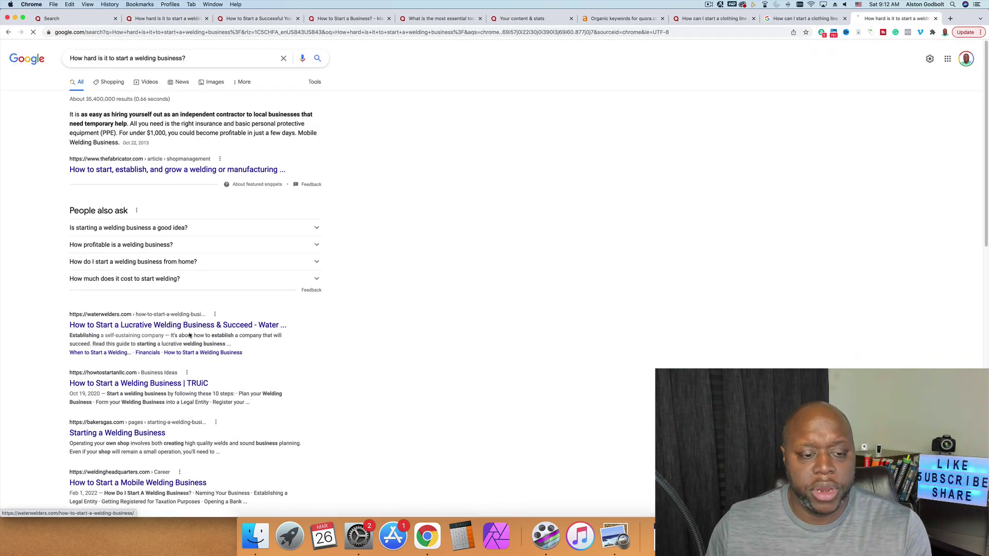
scroll(388, 309, "down", 5)
scroll(389, 370, "up", 5)
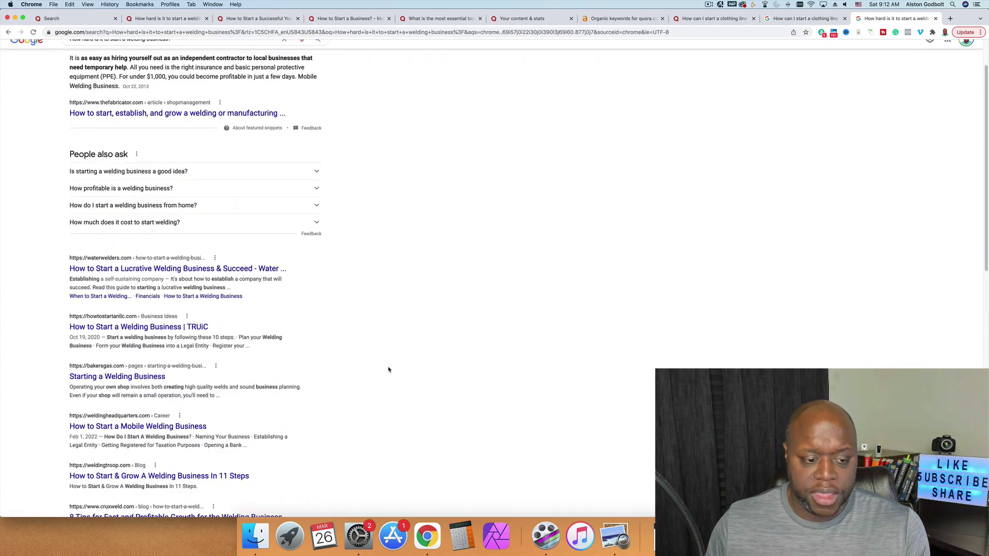